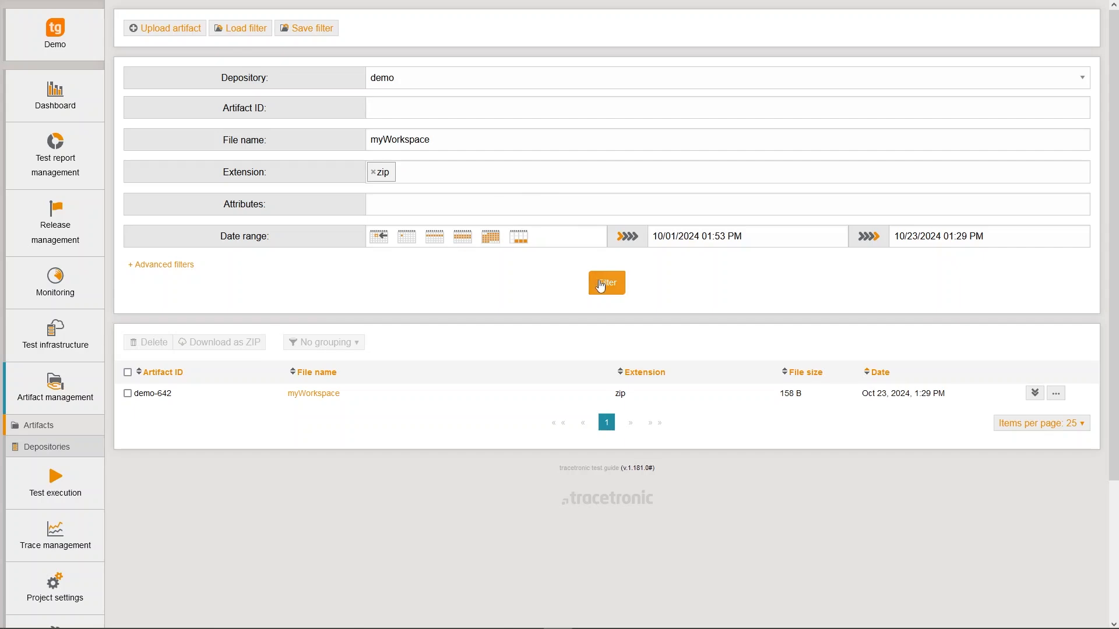
Filter the demo depository's artifacts by the current criteria and save the filter as MyFilter.
click(601, 285)
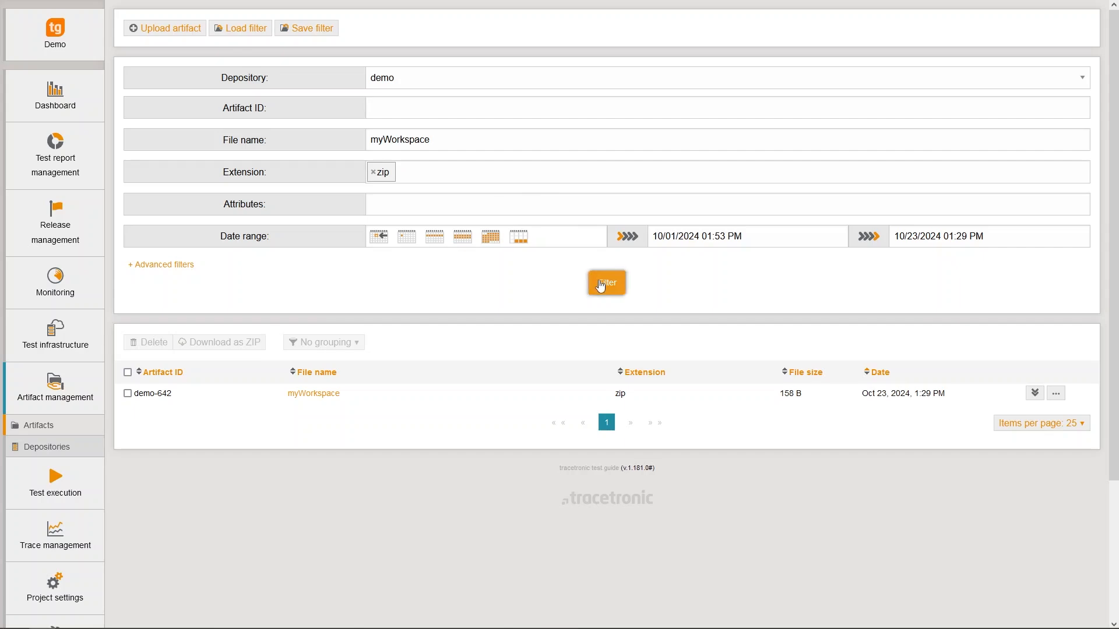
click(295, 36)
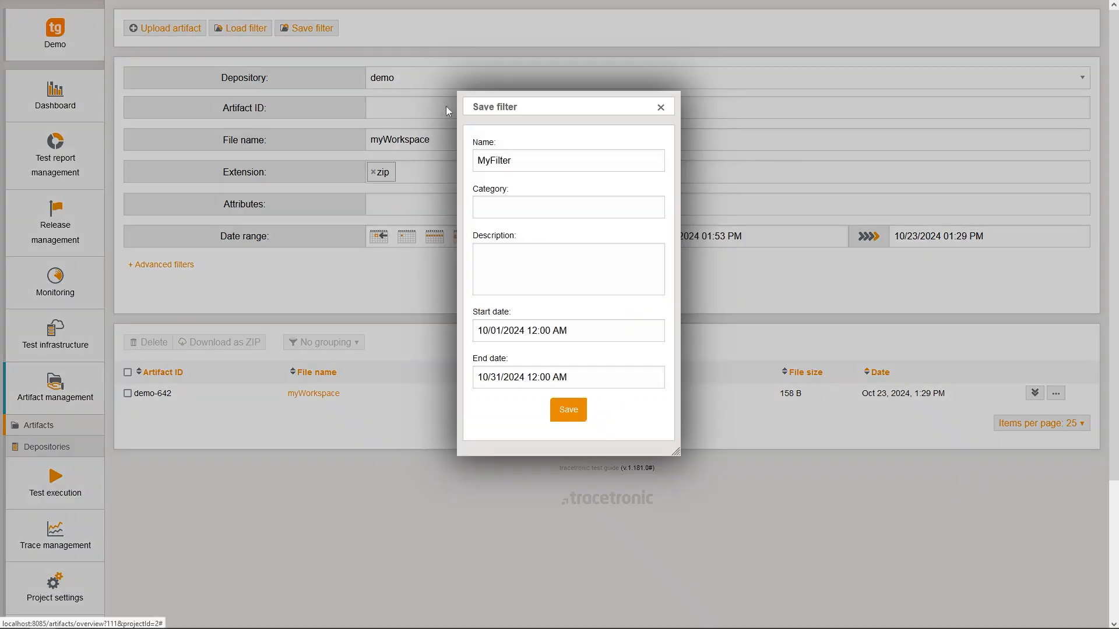
click(563, 409)
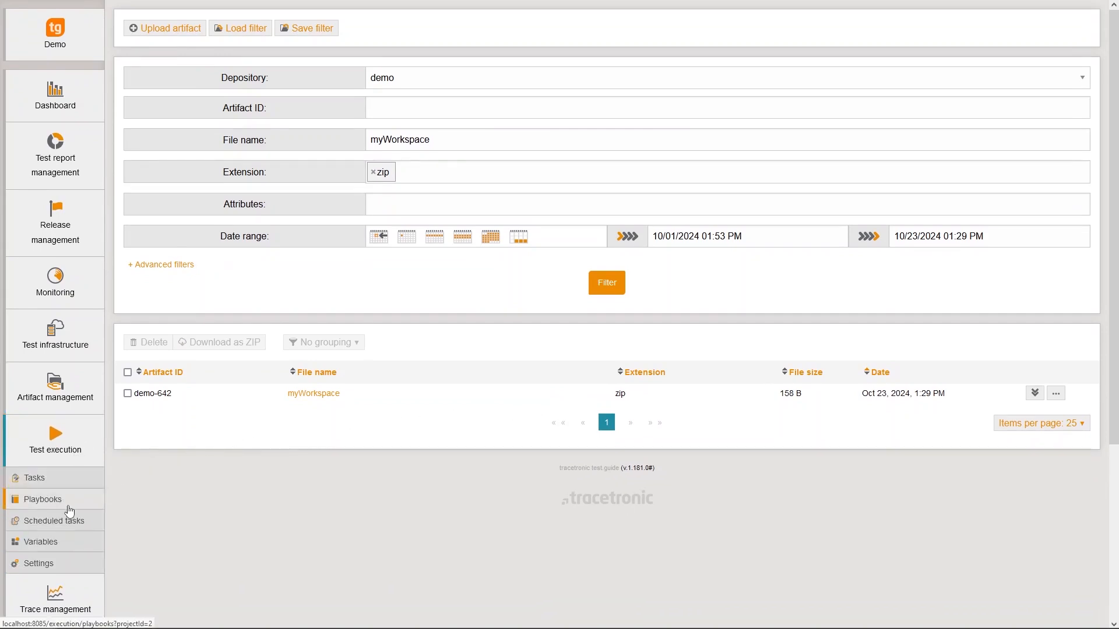
Create a new playbook with source type Artifact filter, using MyFilter (ID 5) as the workspace source.
click(69, 508)
click(271, 54)
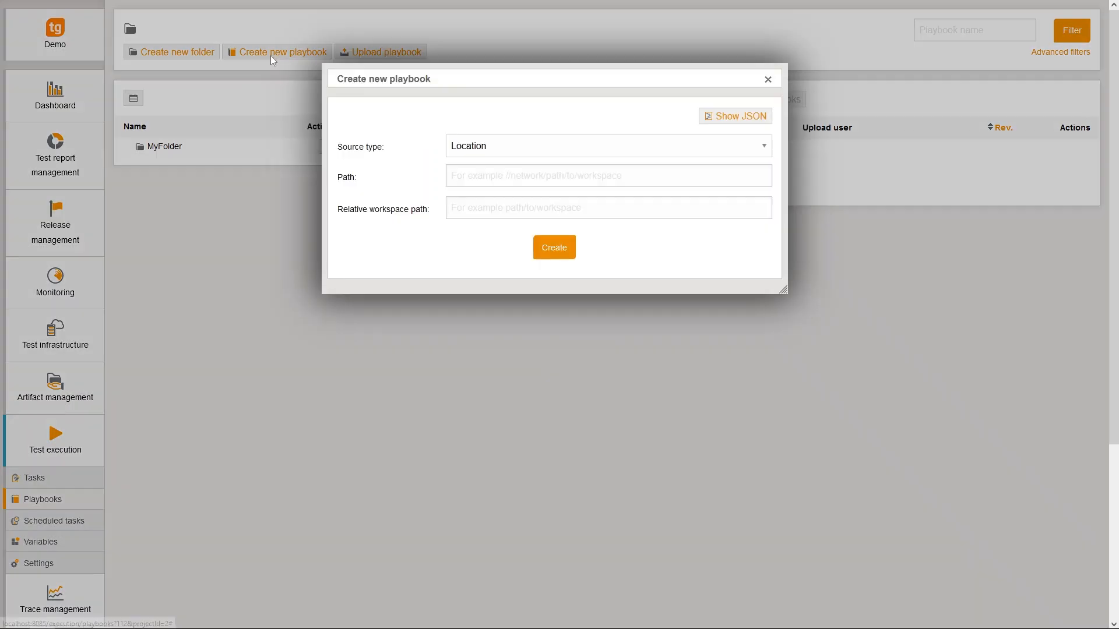
click(467, 146)
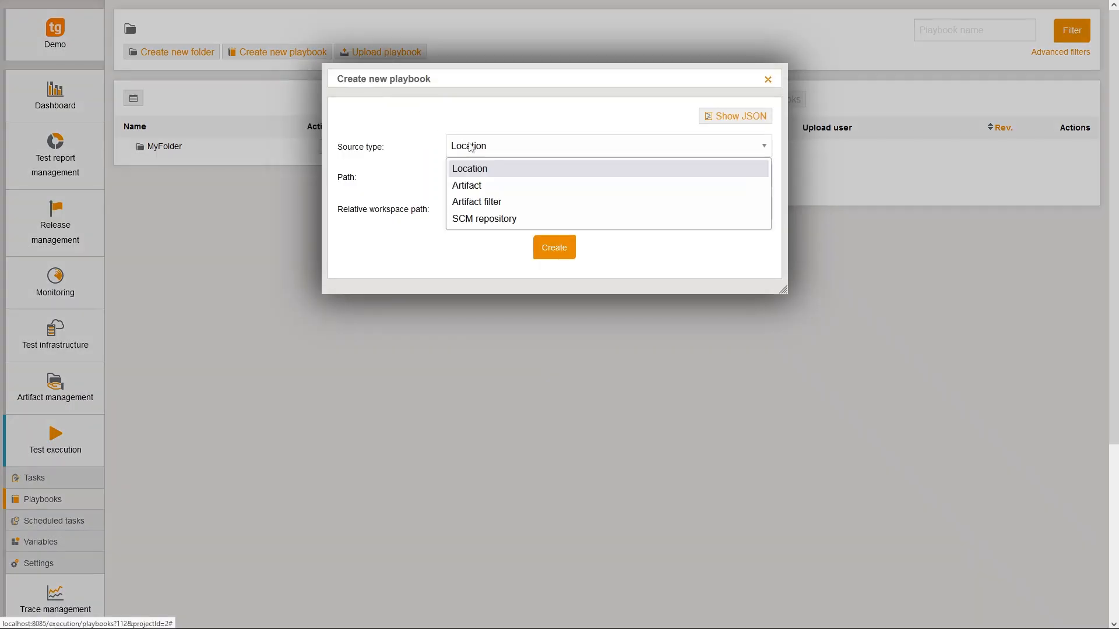
click(477, 202)
click(762, 223)
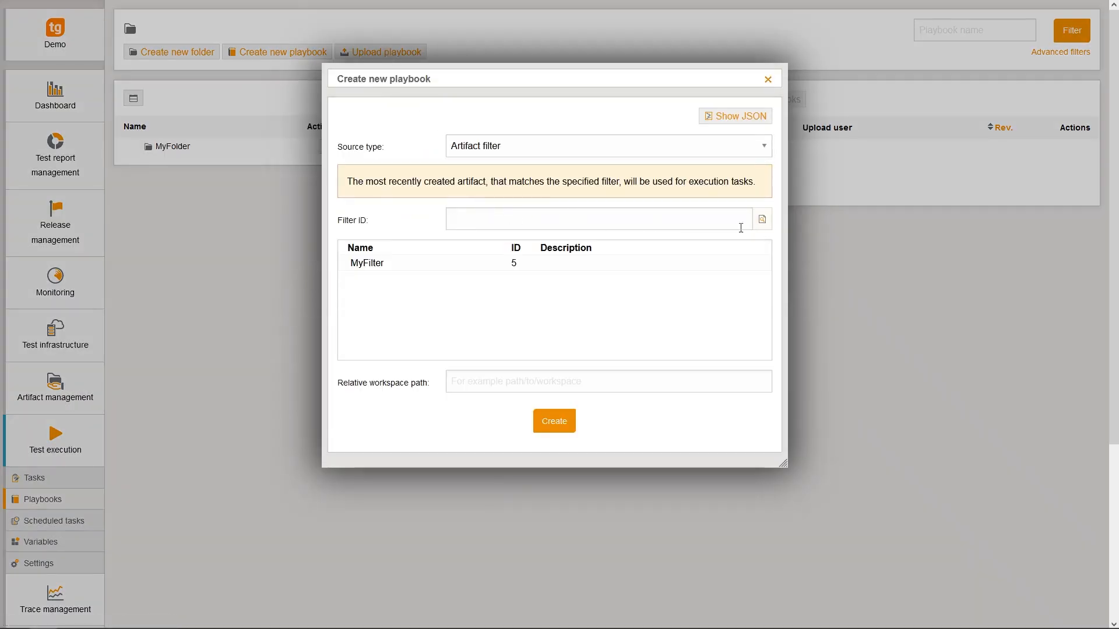
click(478, 263)
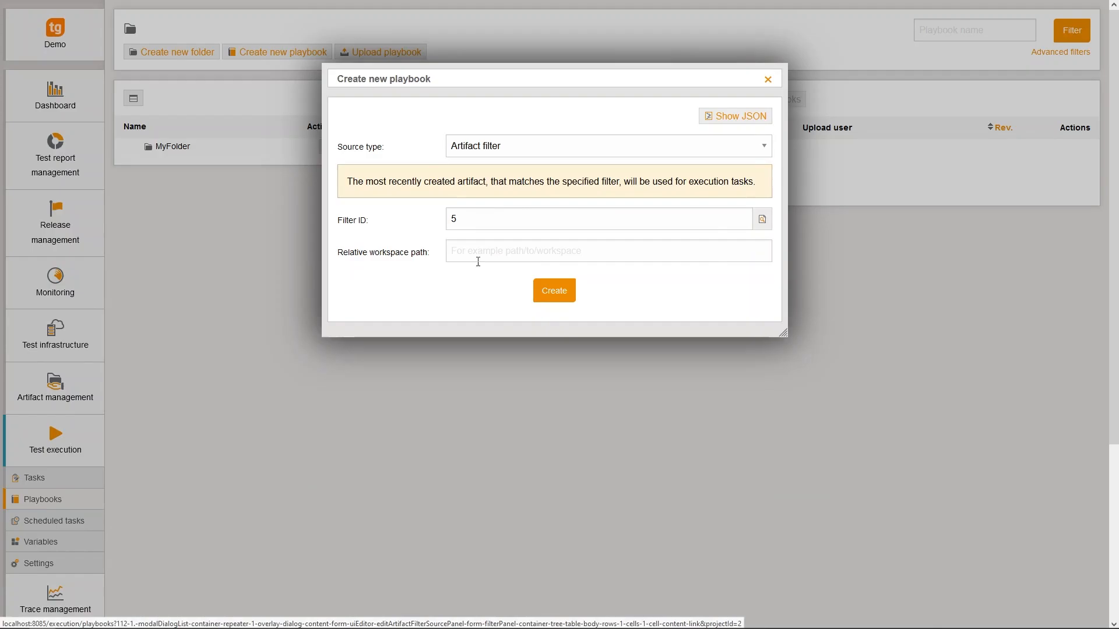
click(547, 296)
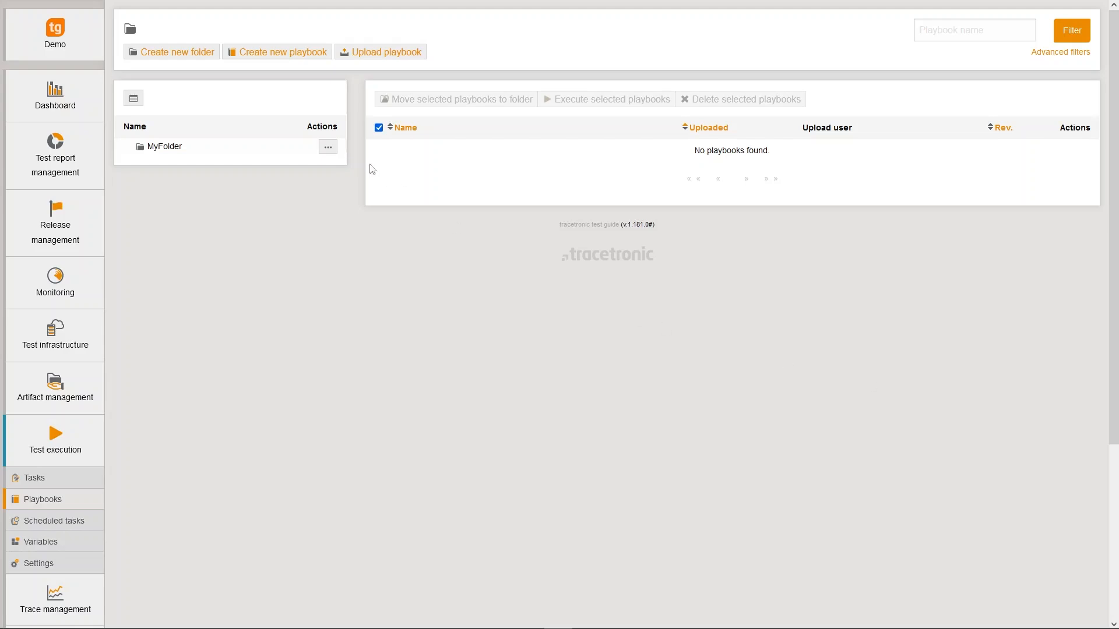
Create a new playbook from an SCM repository, with SCM label DemoRepo and commit reference master.
click(255, 56)
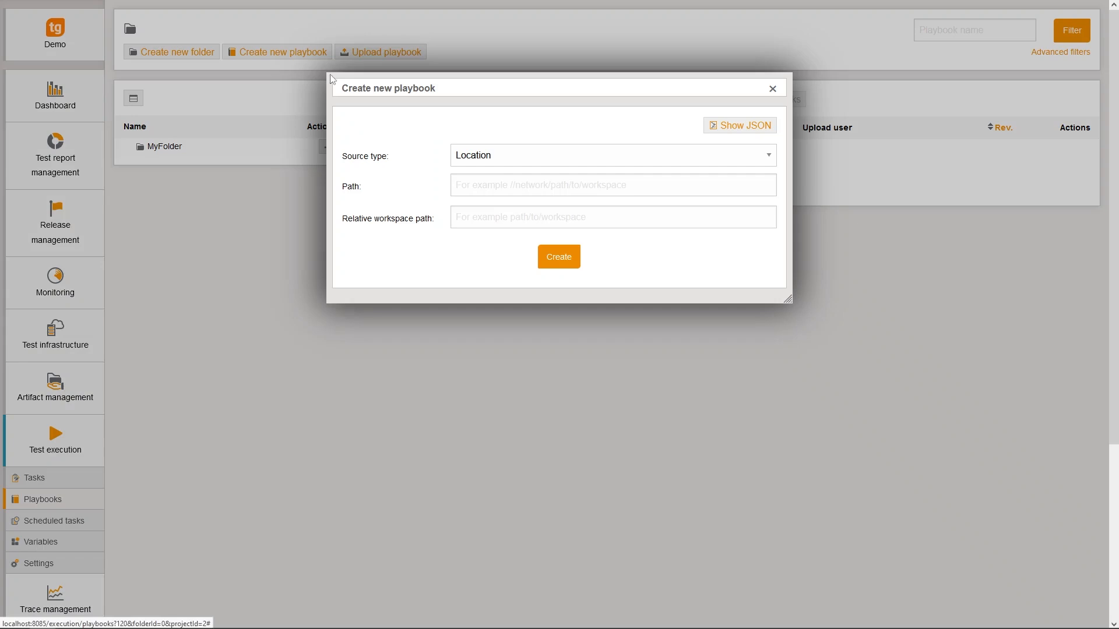
click(522, 162)
click(513, 229)
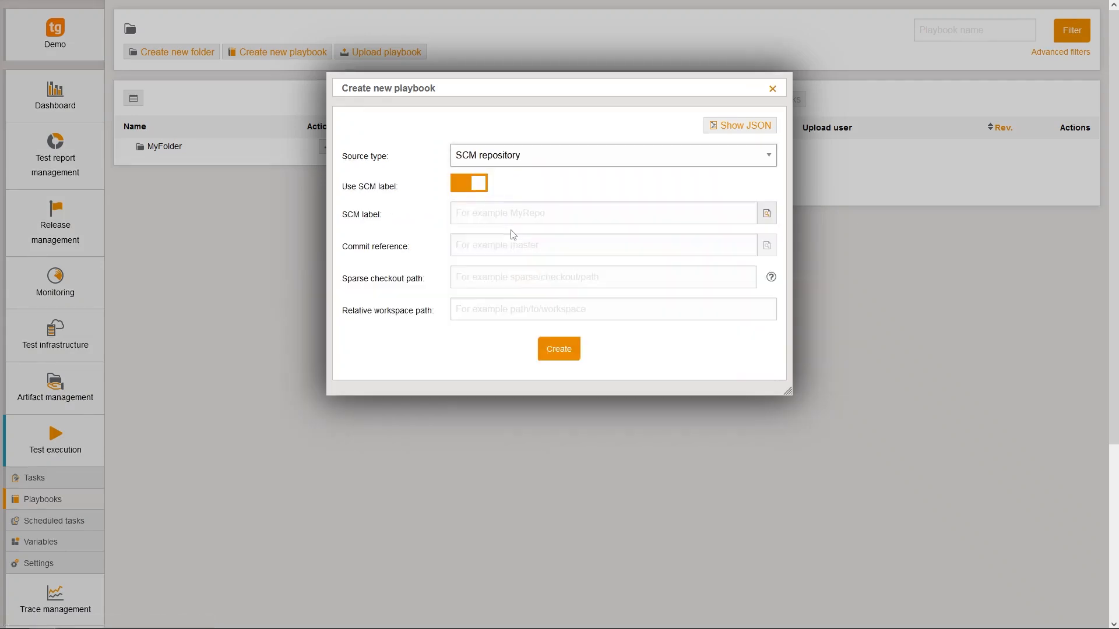
click(767, 215)
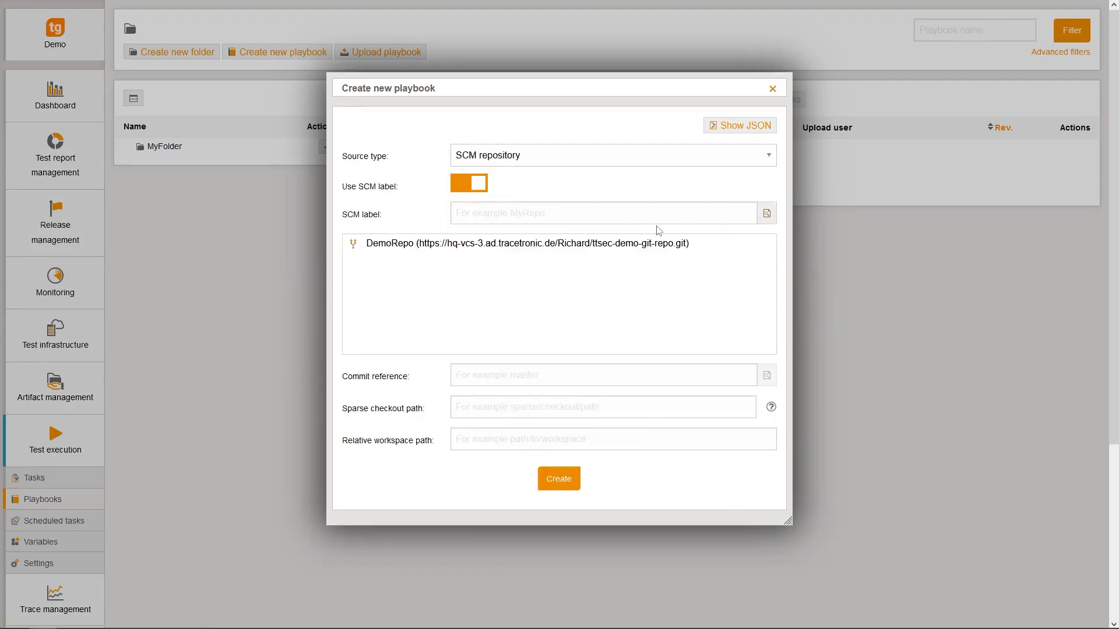
click(583, 243)
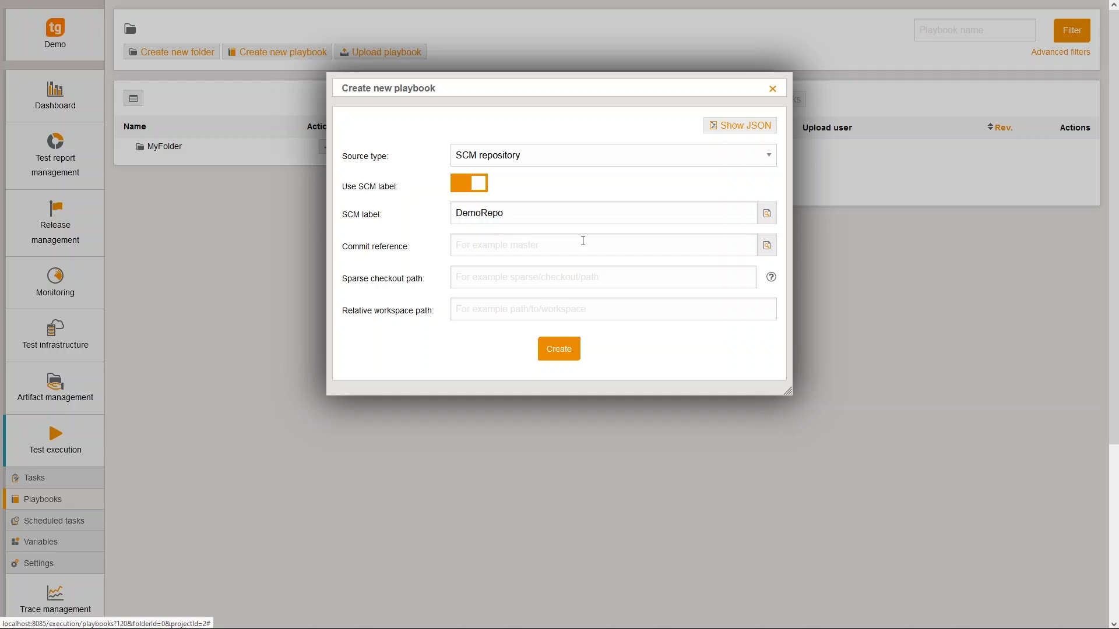
click(562, 244)
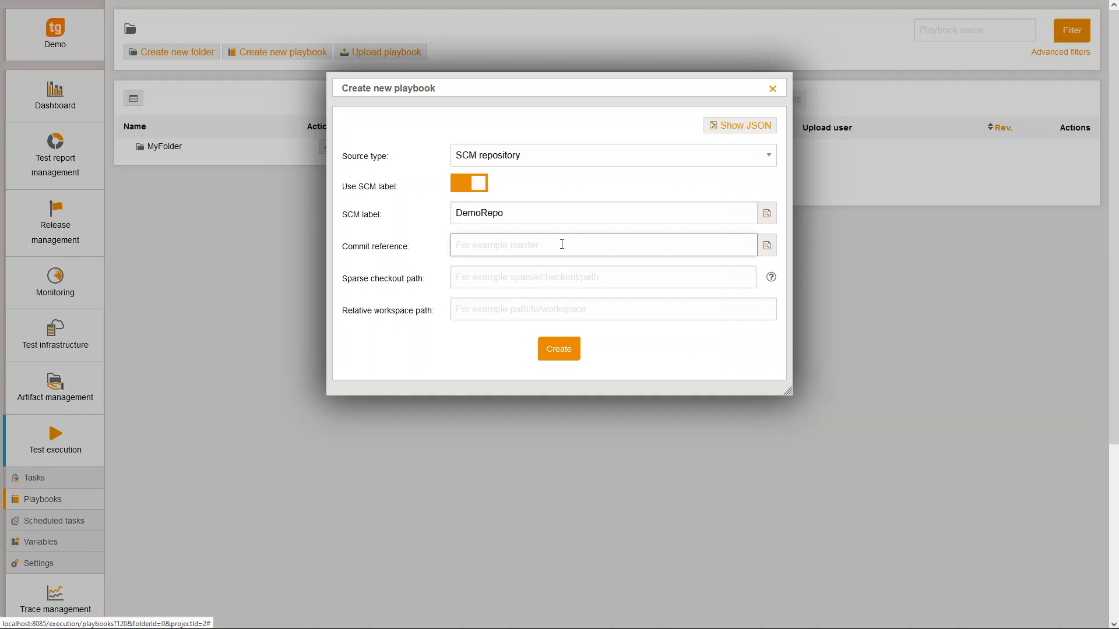
text(master)
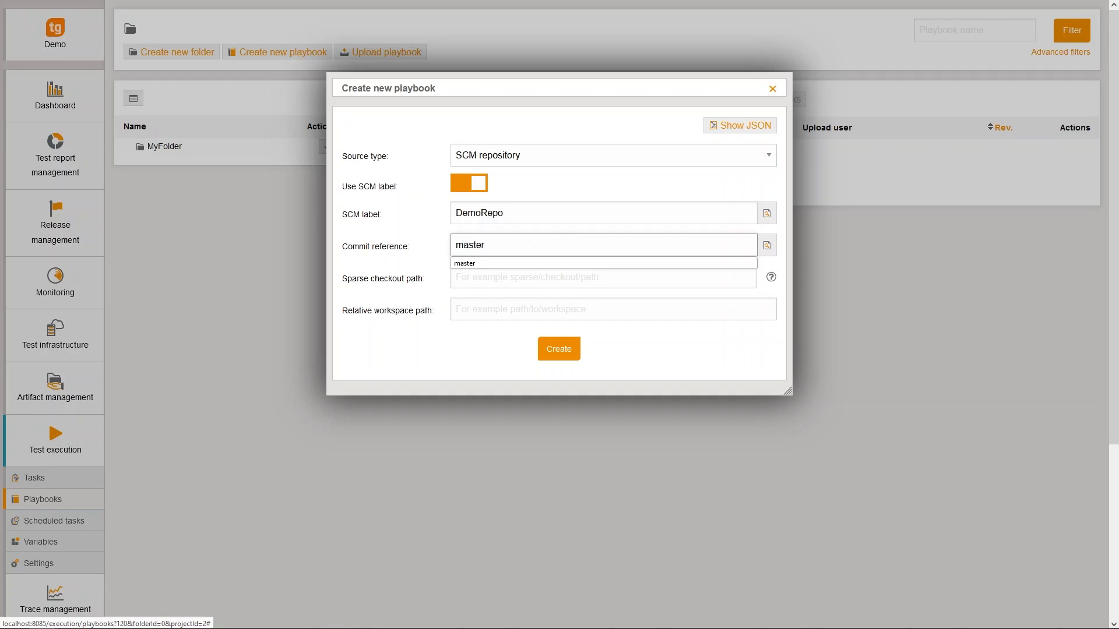
click(456, 335)
click(554, 351)
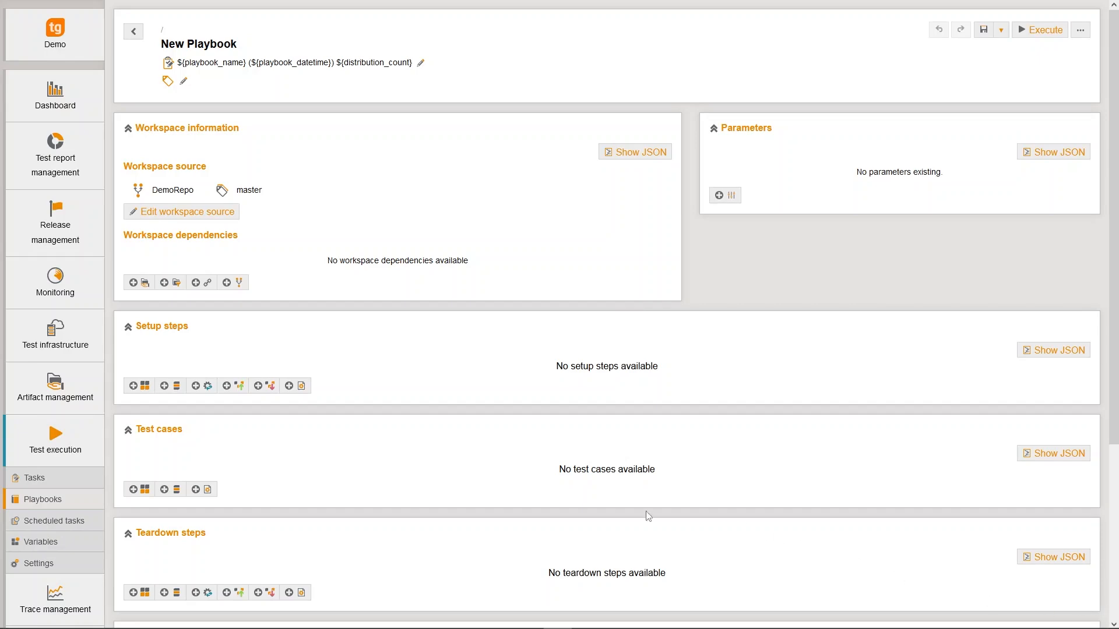
Open the SCM tools page in the project settings, leaving the new playbook unsaved.
scroll(74, 478, down, 4)
click(56, 415)
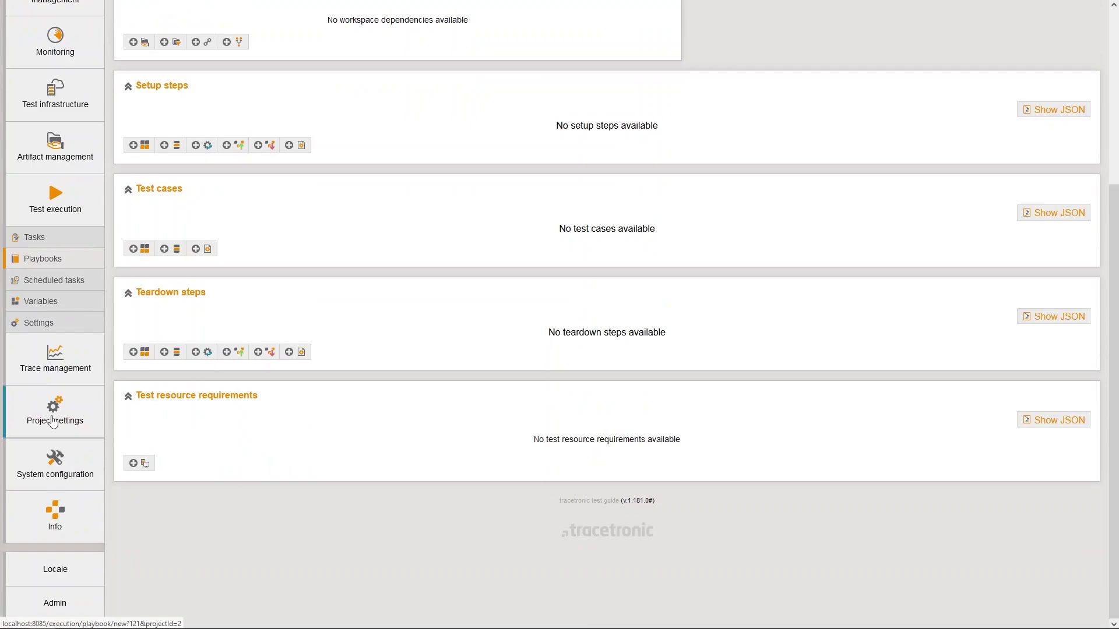
click(44, 517)
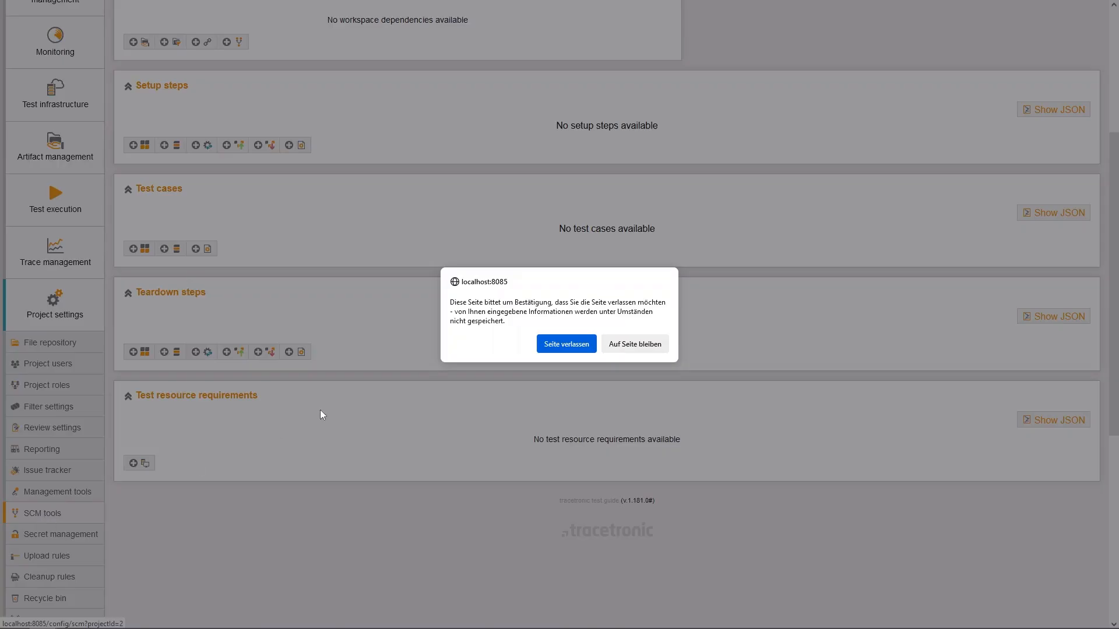
click(564, 342)
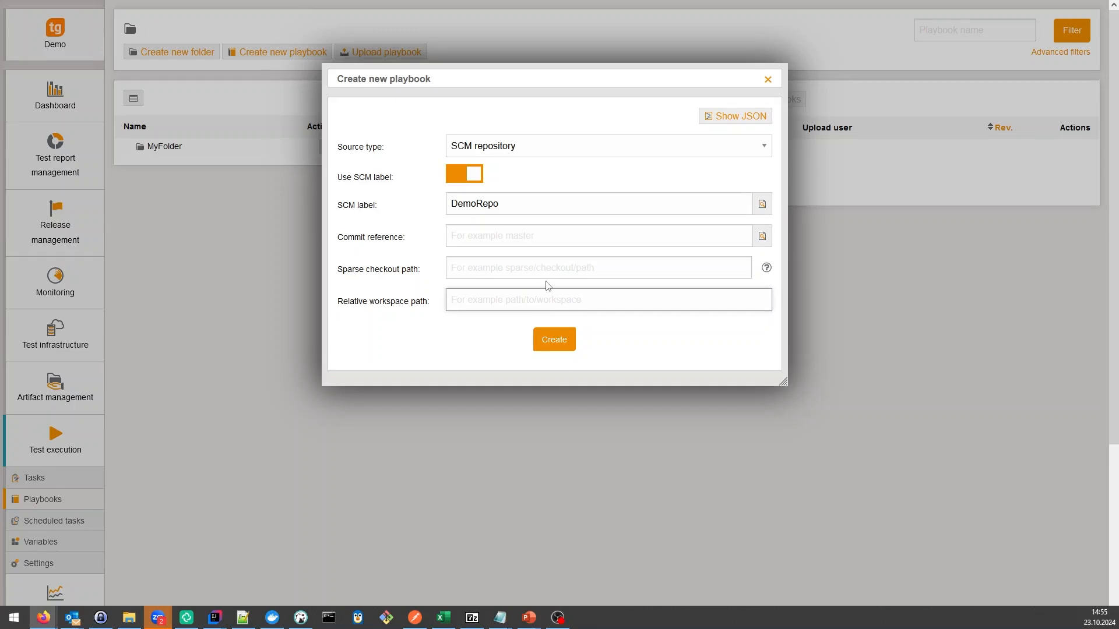
Paste the relative workspace path and create the playbook from the DemoRepo SCM repository.
text(my/relative/subpath)
click(565, 343)
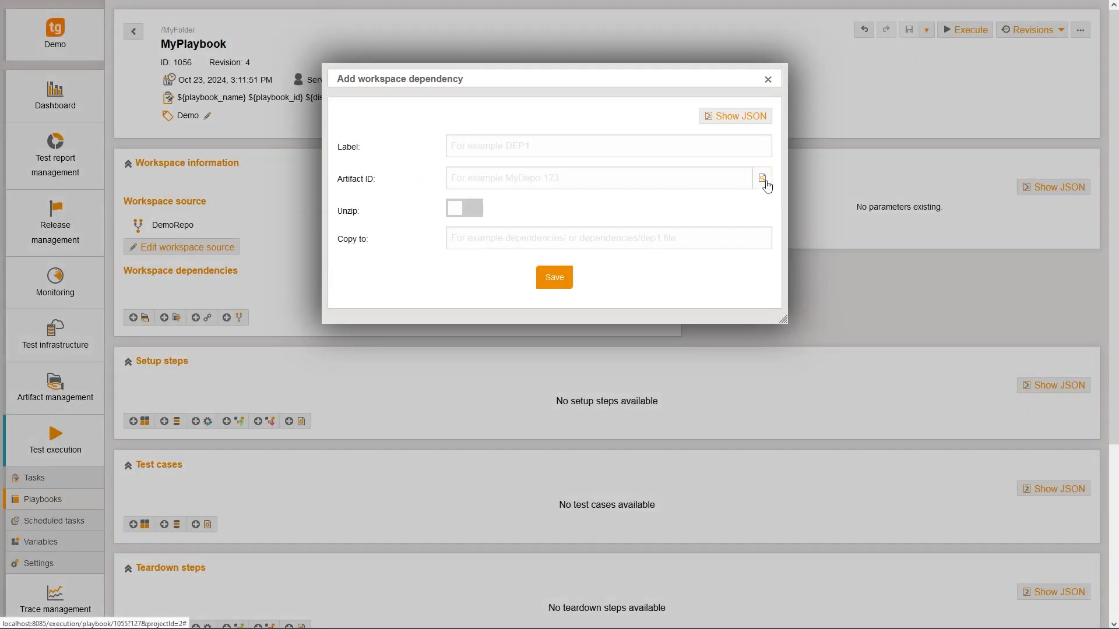
Add artifact demo-643 from the demo depository as a workspace dependency labelled a2l.
click(762, 178)
click(590, 223)
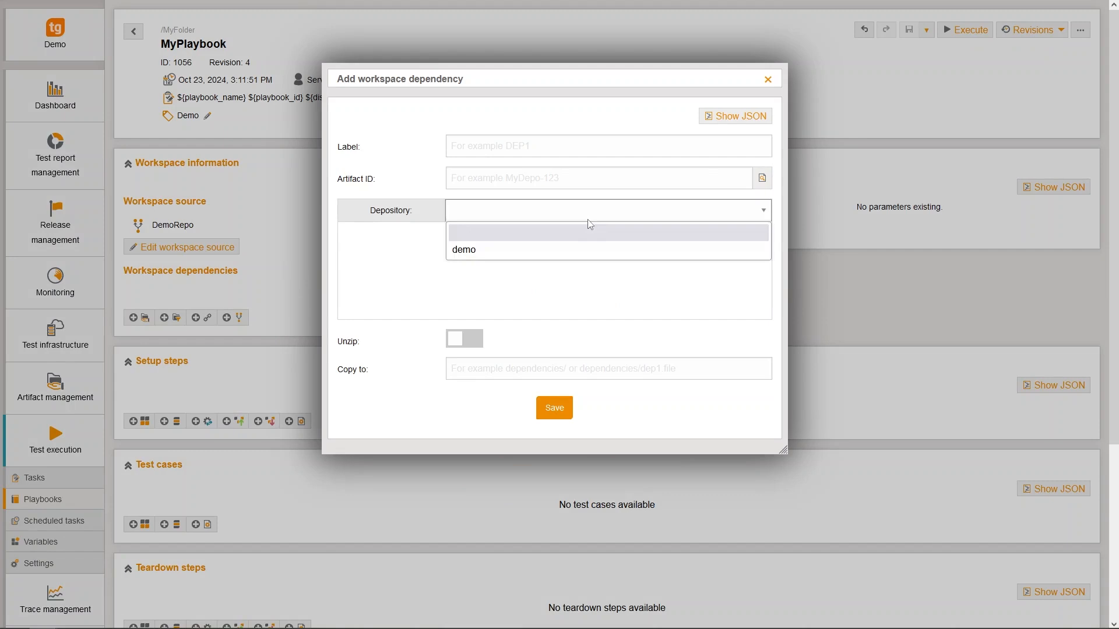
click(551, 249)
click(447, 233)
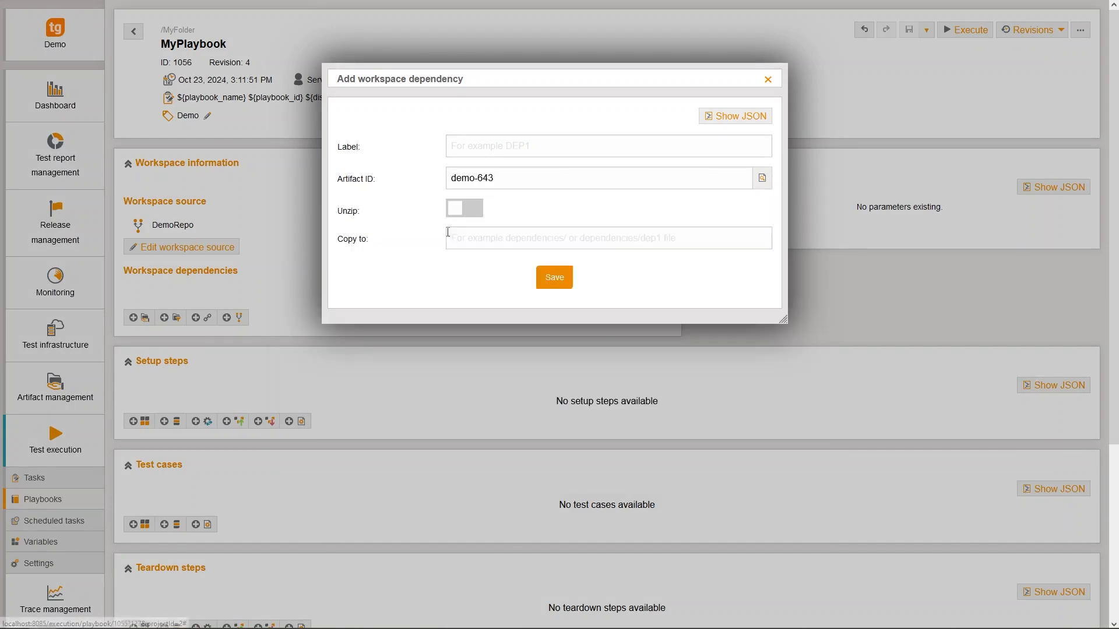
click(493, 147)
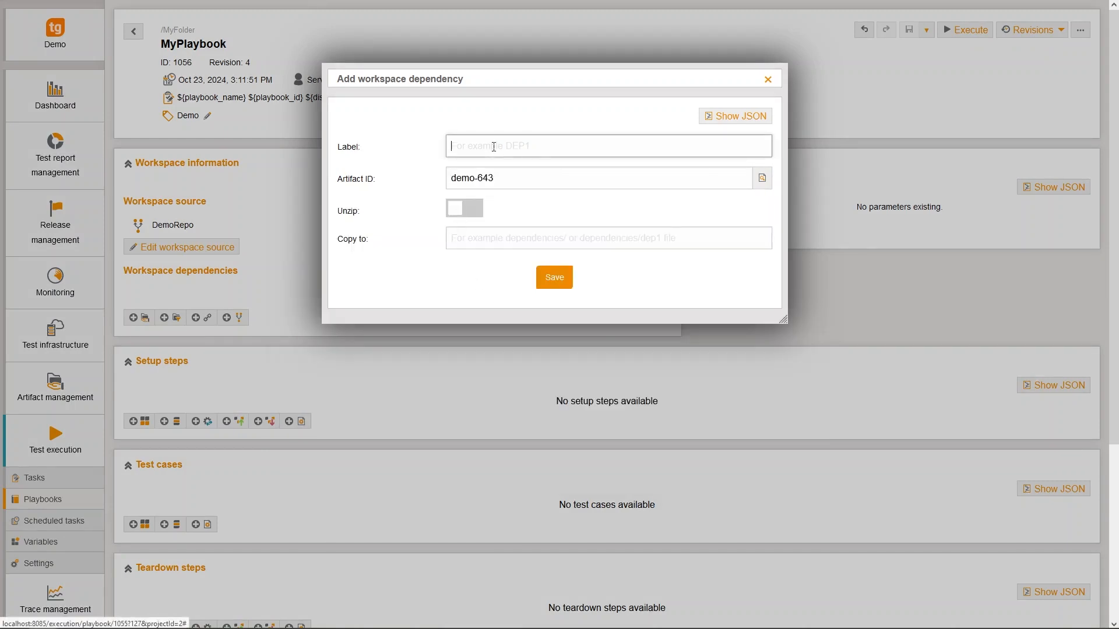
text(a2l)
click(554, 278)
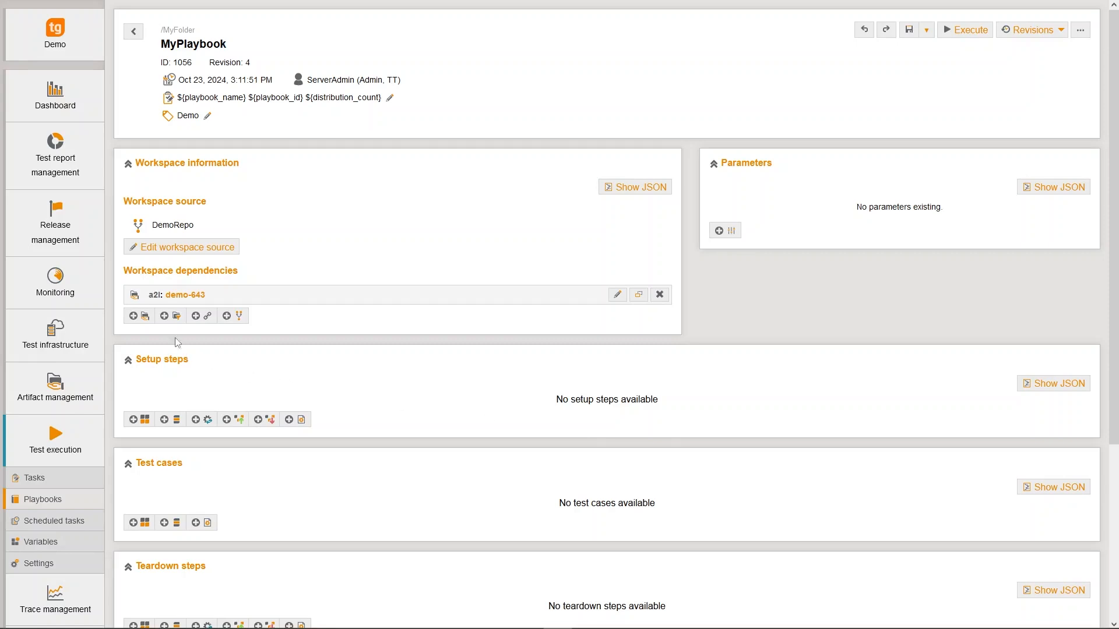
Add the artifact filter MyFilter (ID 5) as a workspace dependency labelled a2lFilter.
click(169, 318)
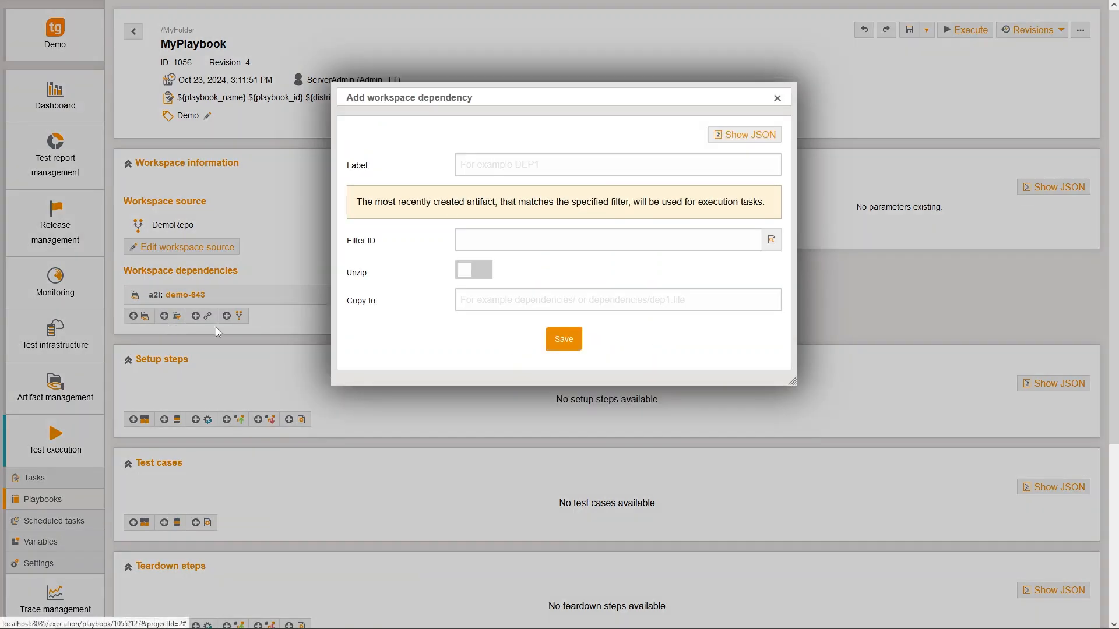
click(771, 239)
click(415, 287)
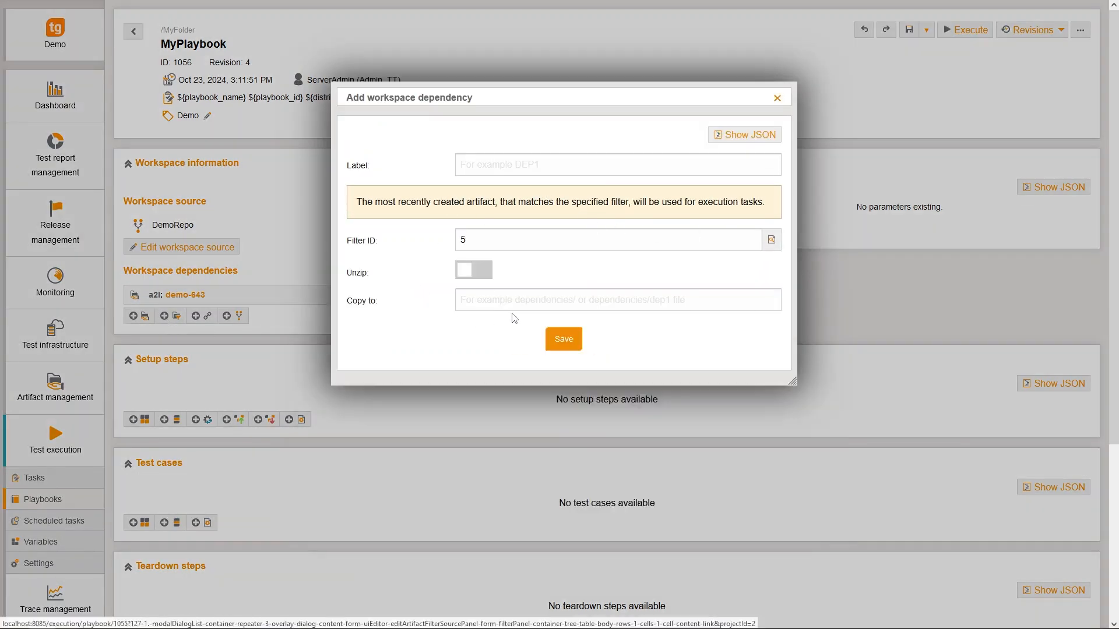
click(524, 165)
text(a)
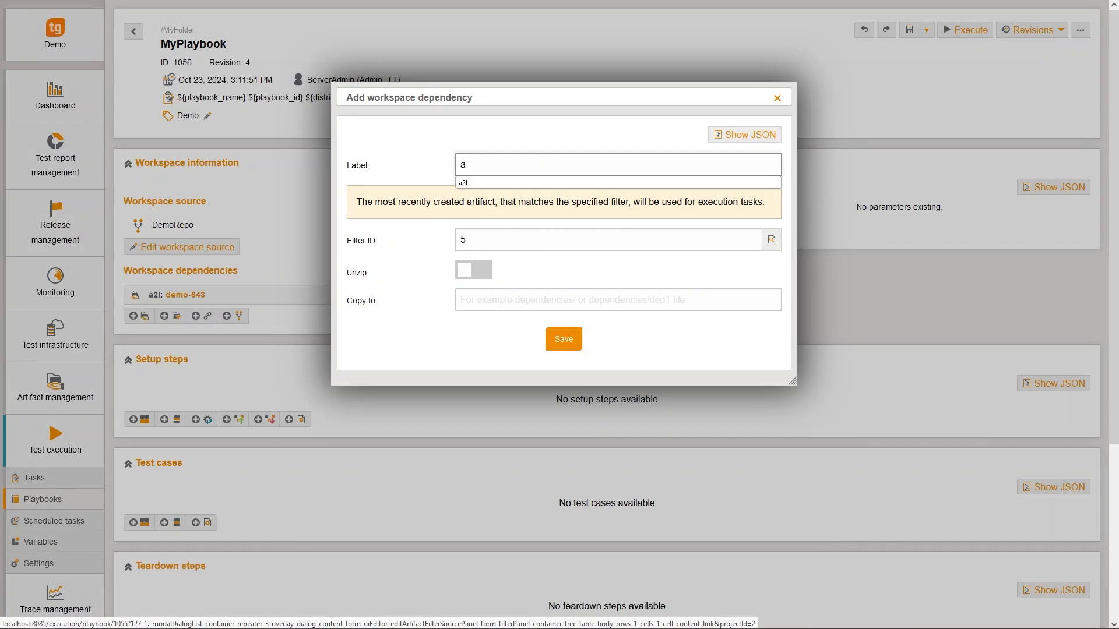
text(2lFilter)
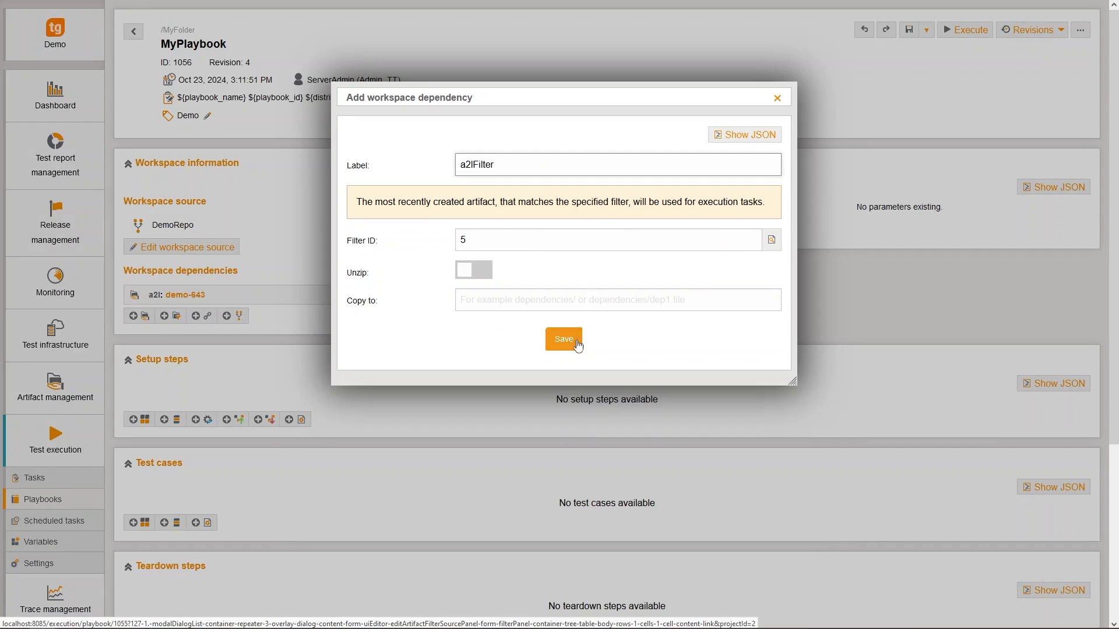
click(577, 344)
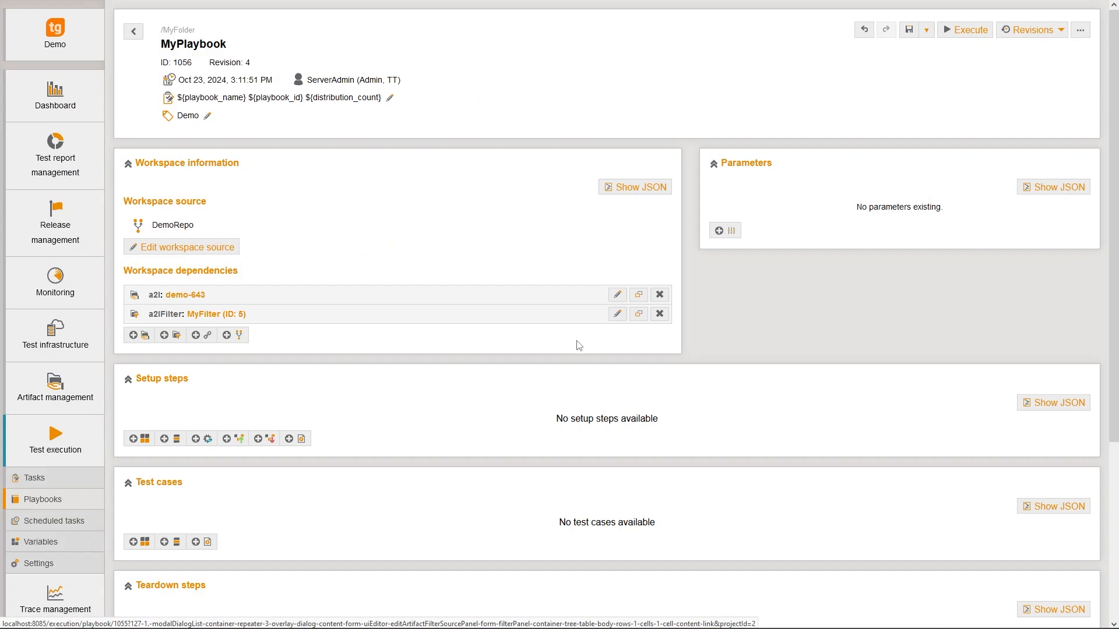